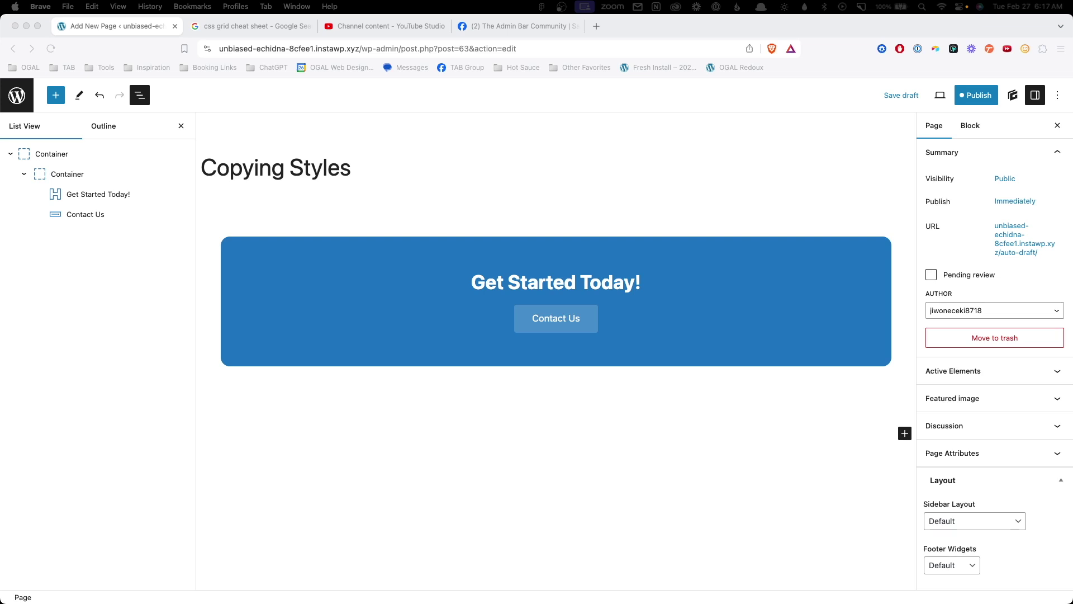
Step: Save the 'Copying Styles' page as a draft
key(super+s)
click(77, 155)
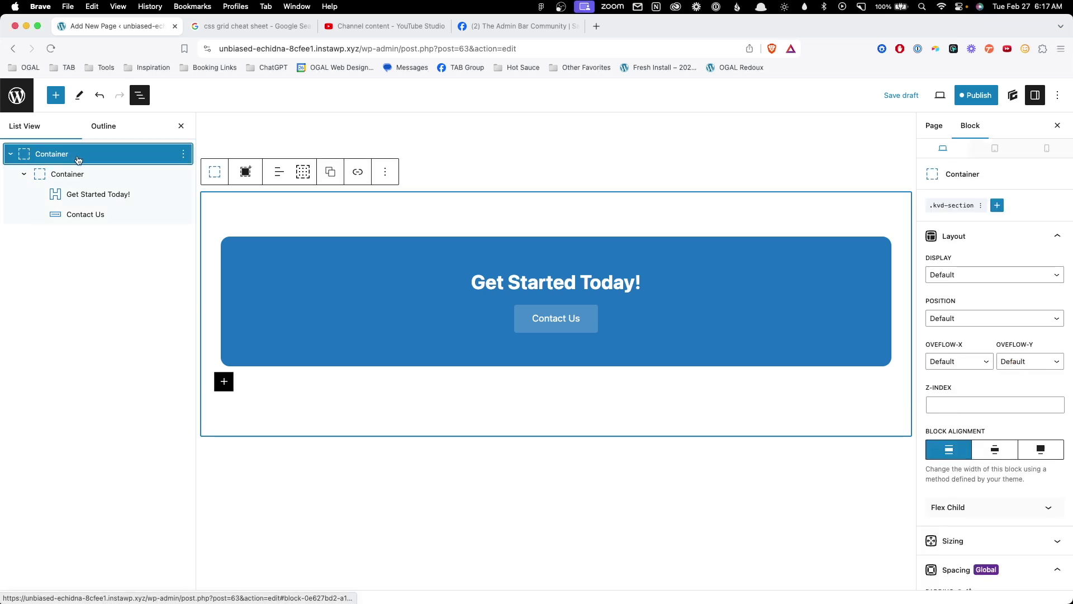
click(67, 178)
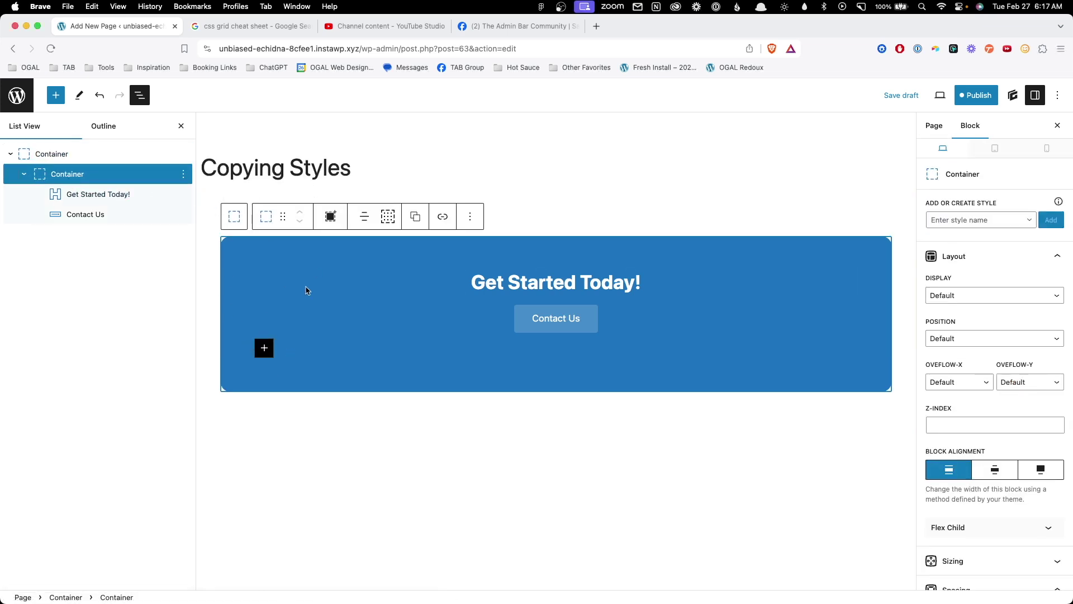
scroll(1043, 442, down, 3)
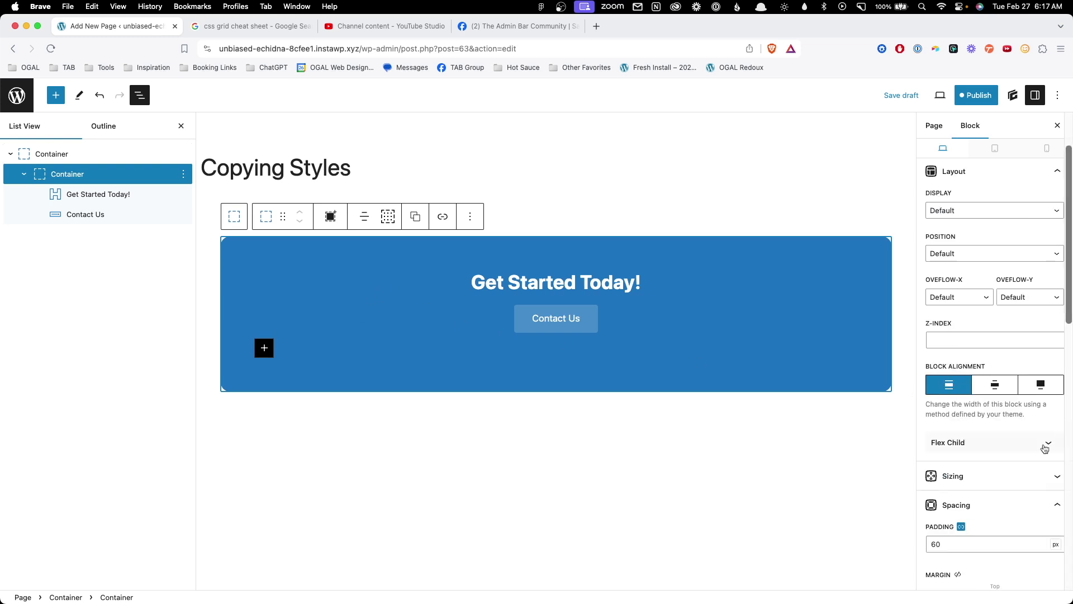
click(111, 195)
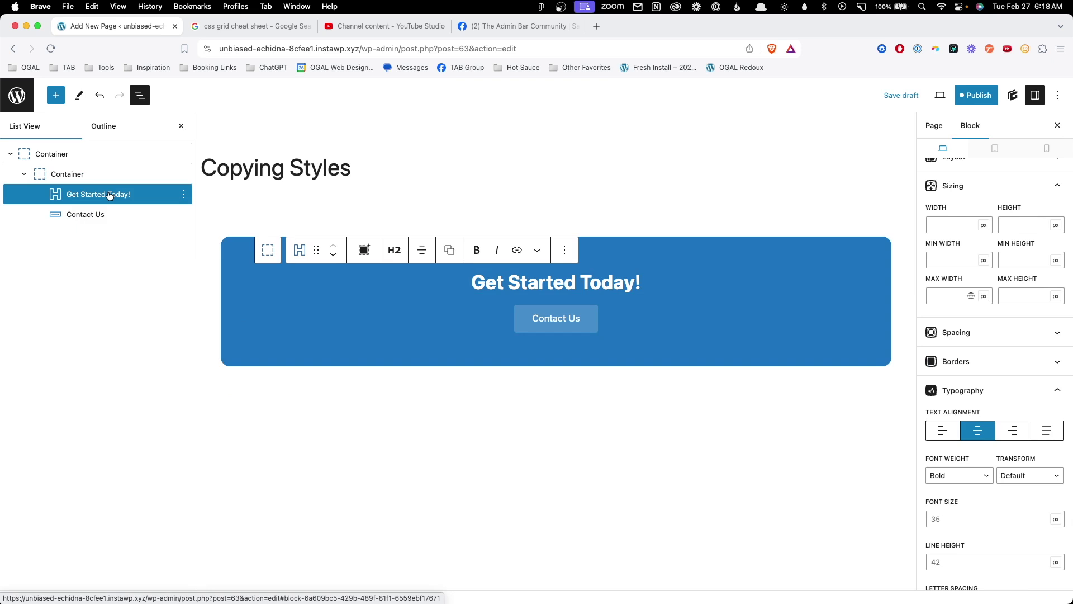
click(109, 214)
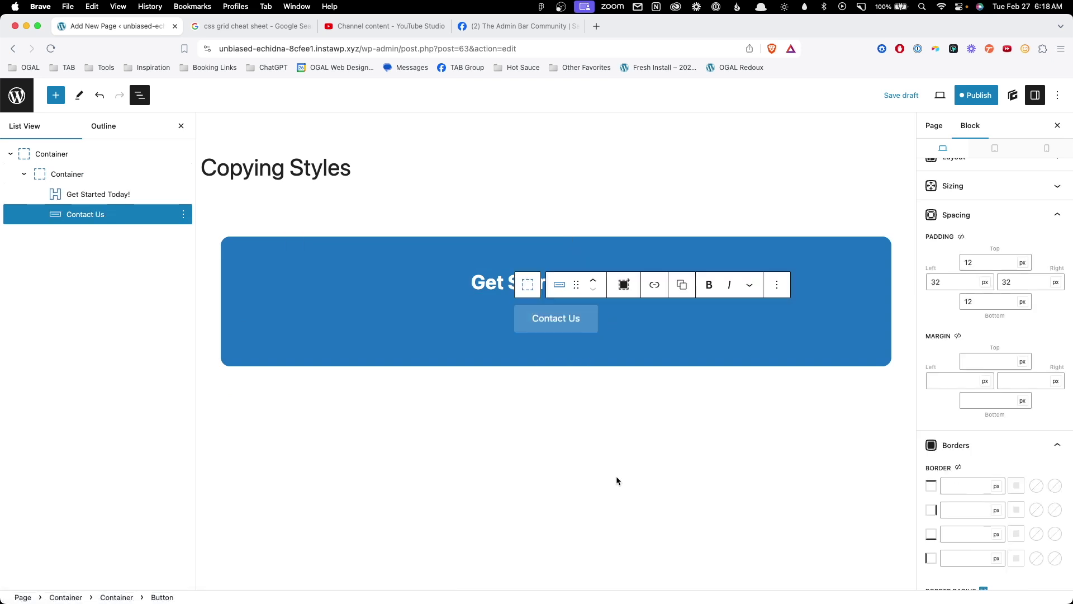
click(531, 453)
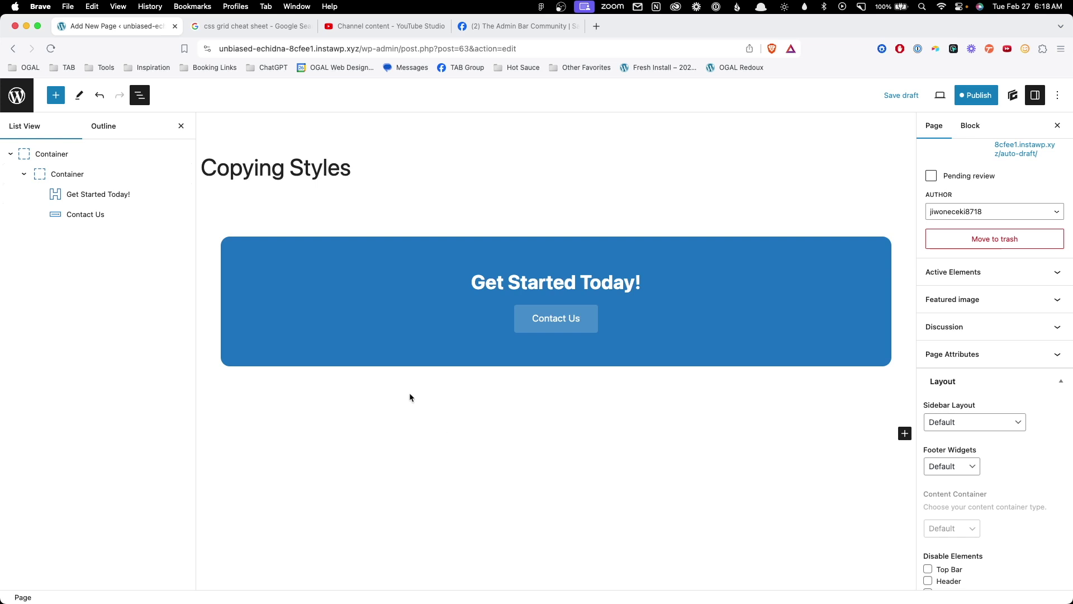
Step: Move the inner container's block styles into a new cta-wrapper class and open it for editing
click(70, 172)
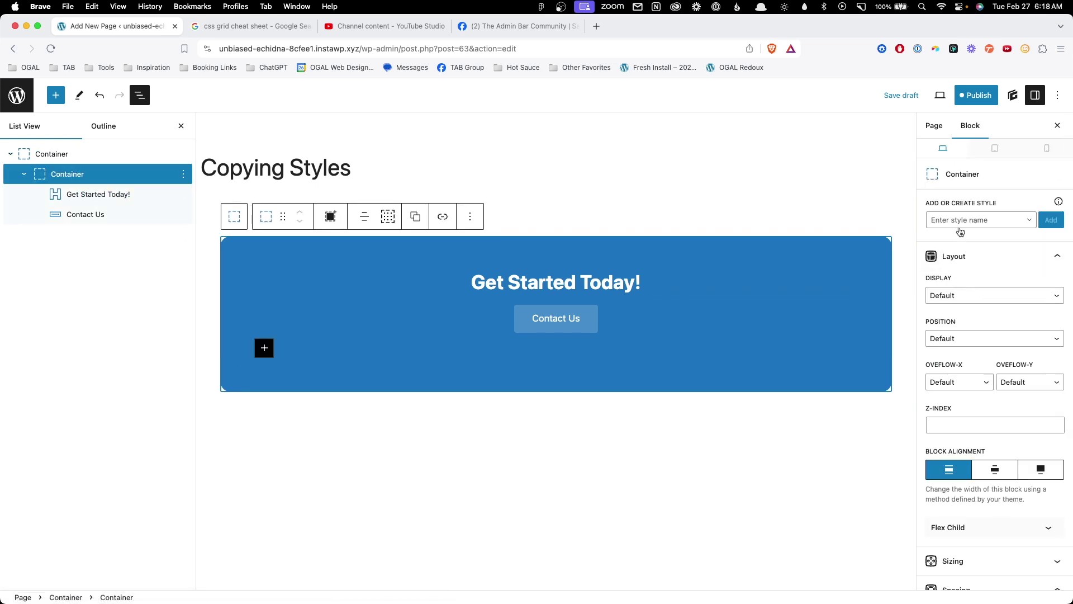
click(962, 221)
text(cta)
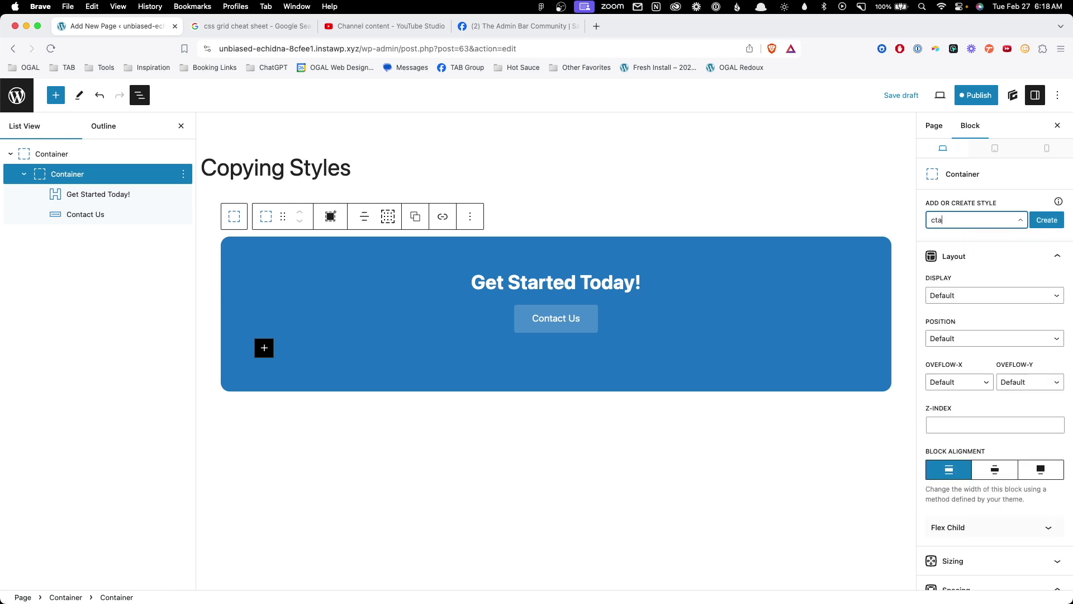
text(-wrapper)
click(1061, 222)
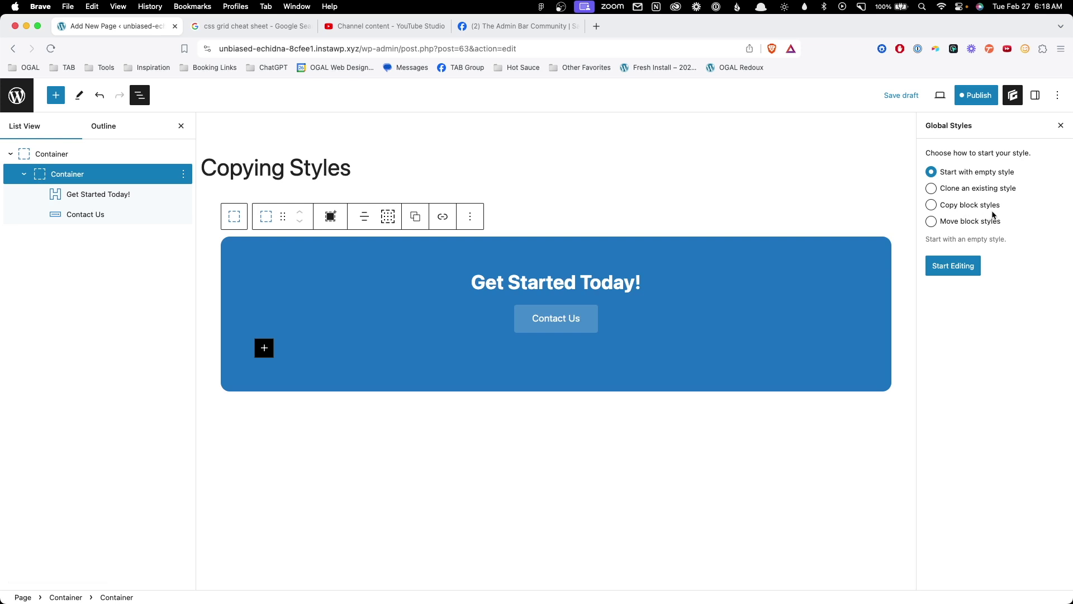
click(990, 207)
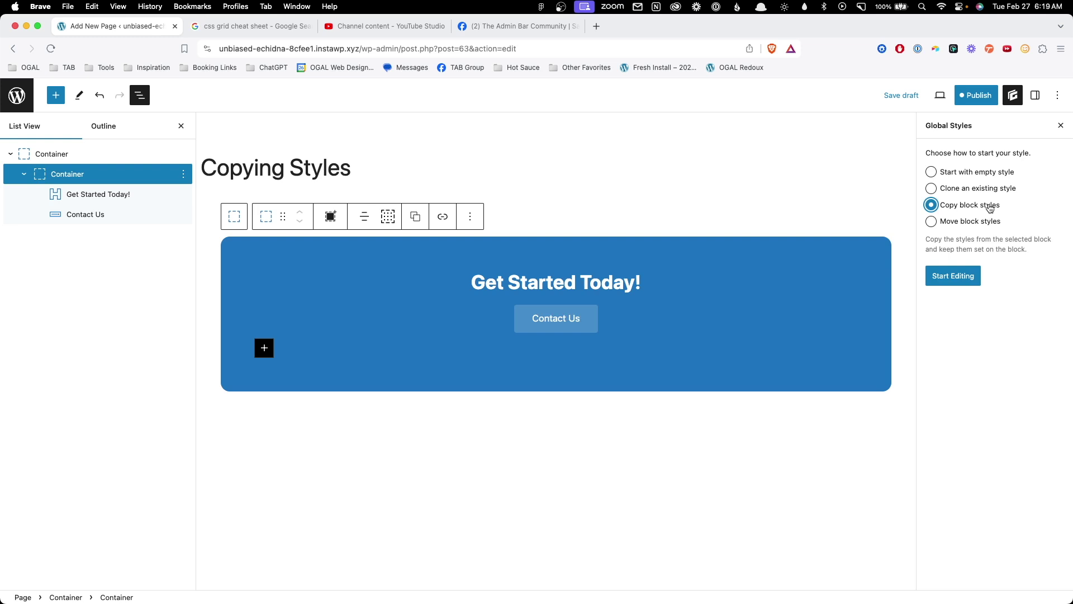
click(985, 224)
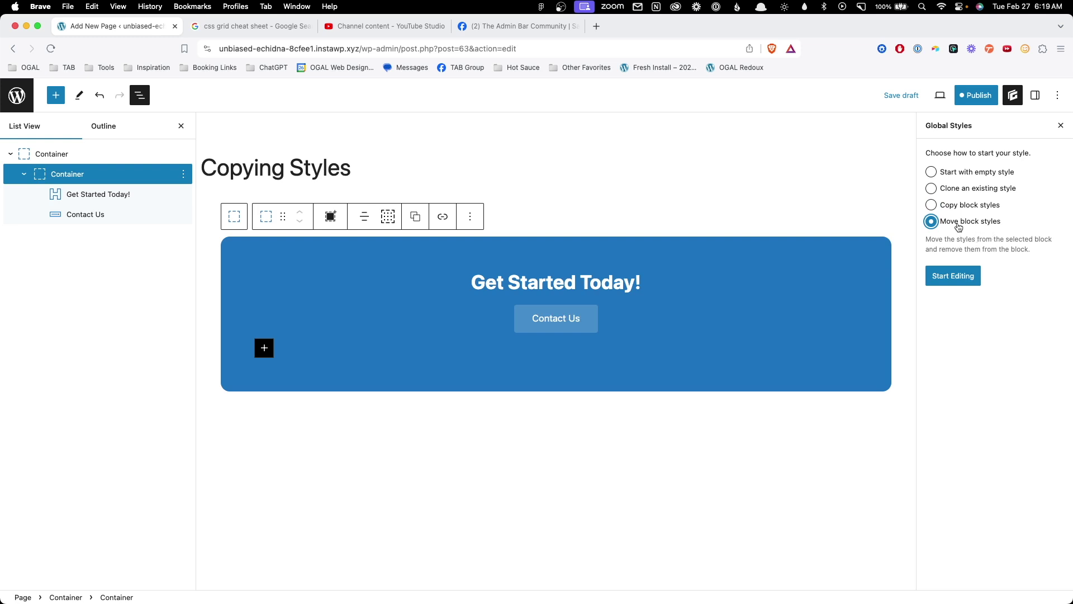
click(960, 280)
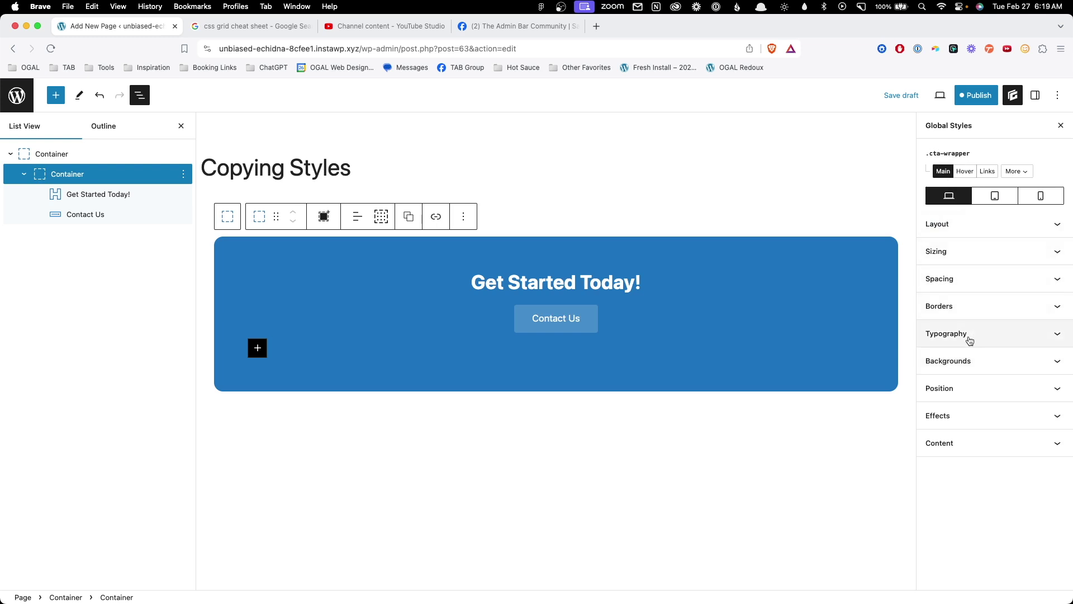
Step: Inspect the cta-wrapper class's background, spacing and border settings
click(968, 362)
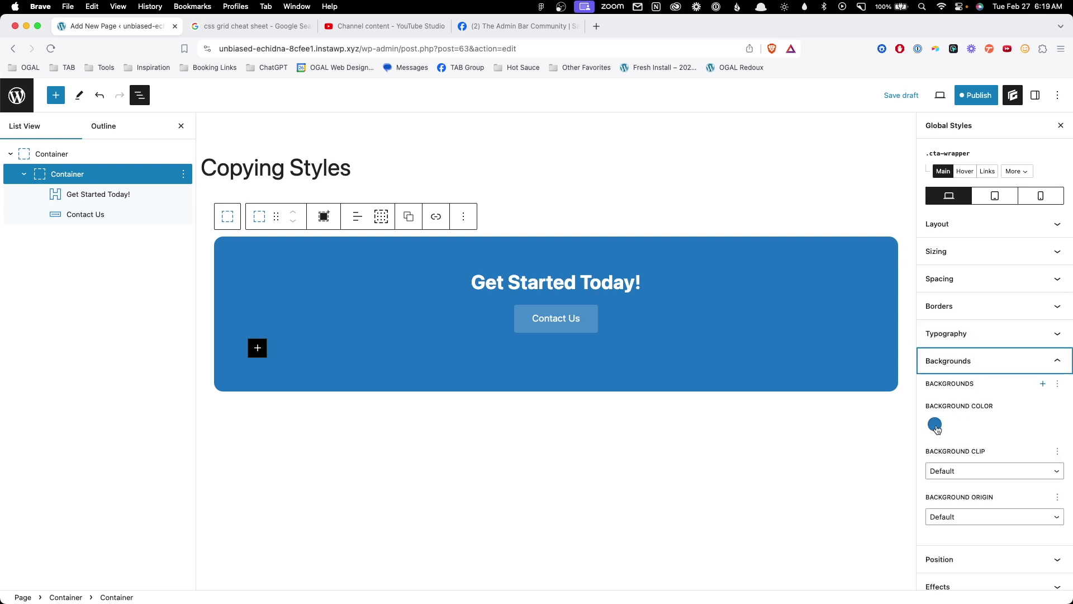
click(963, 278)
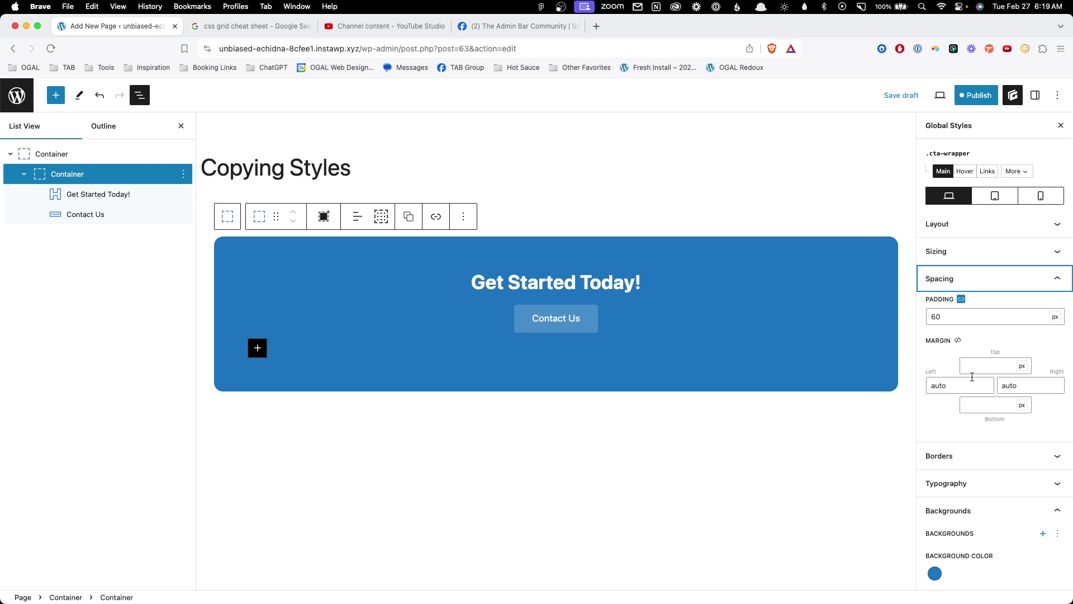
scroll(969, 450, down, 1)
click(969, 451)
scroll(968, 447, down, 4)
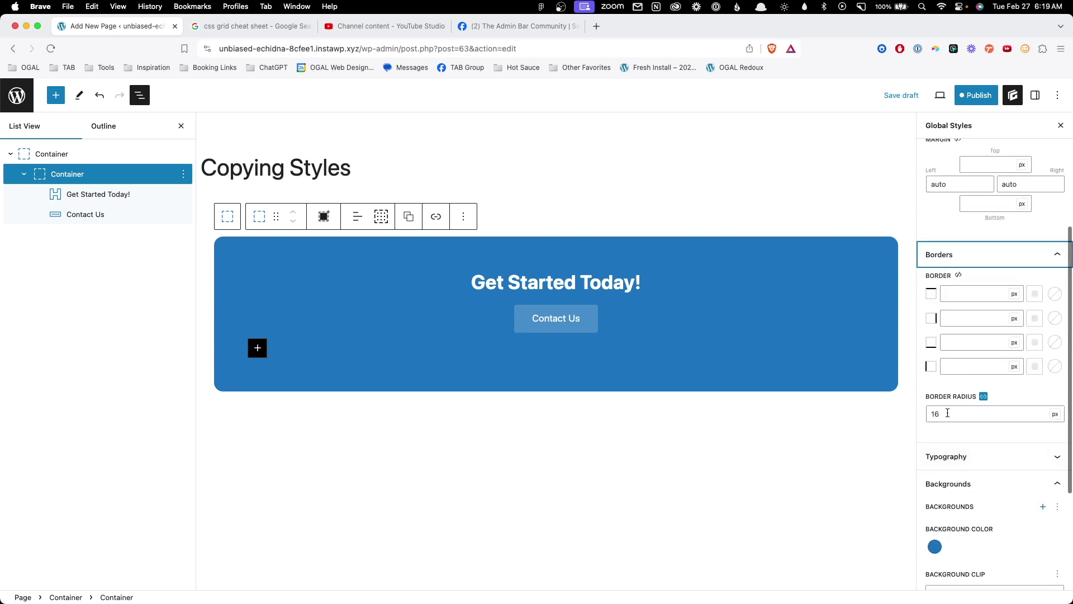
scroll(943, 414, up, 6)
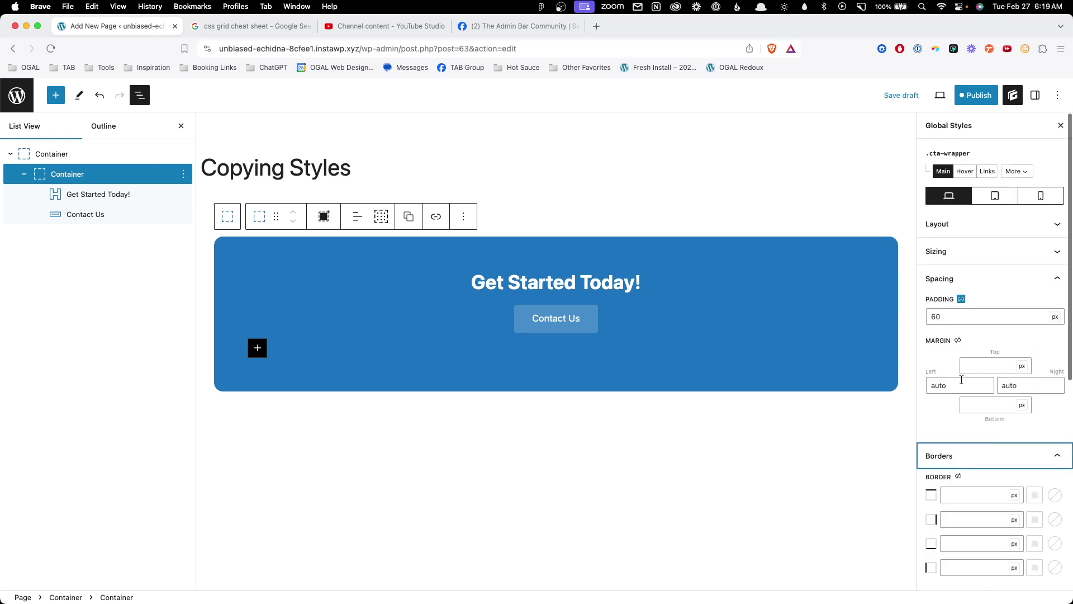
Step: Return to the container's block settings, confirm Padding is empty, and save the draft
click(1035, 95)
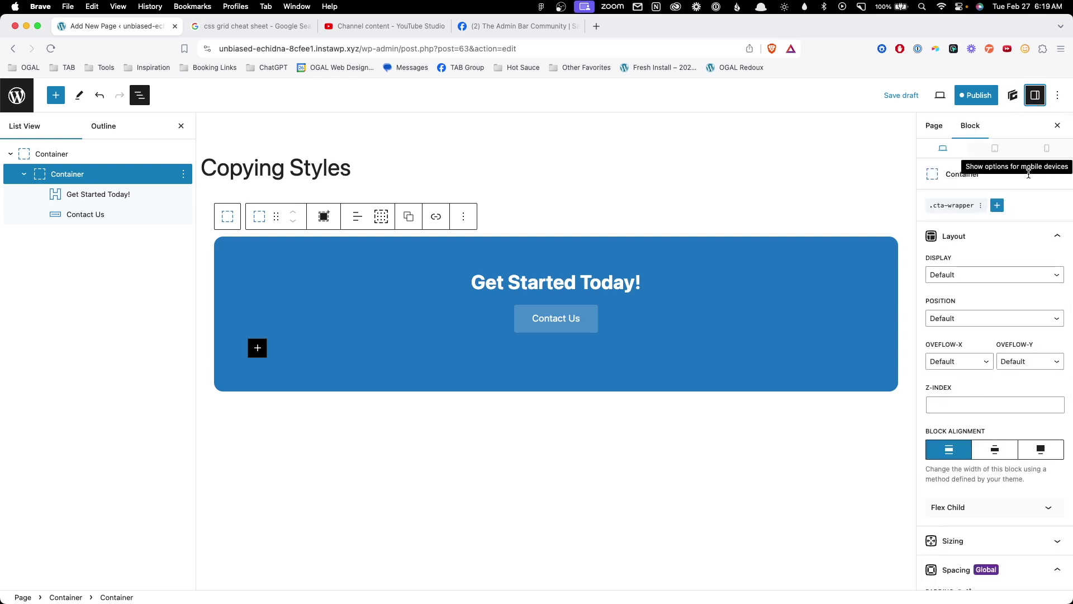
scroll(1000, 324, down, 5)
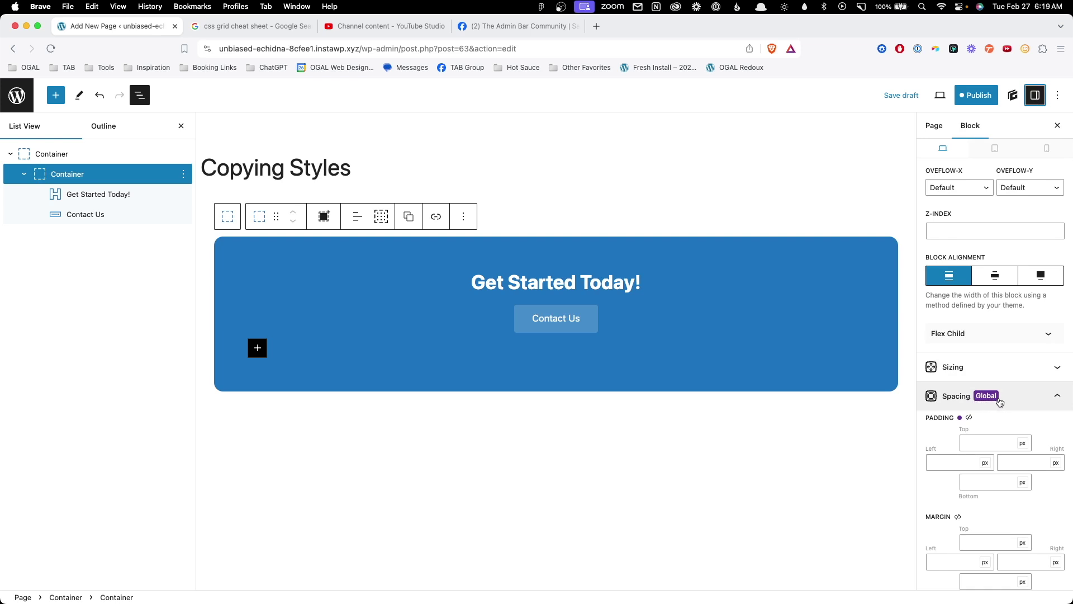
scroll(996, 408, down, 1)
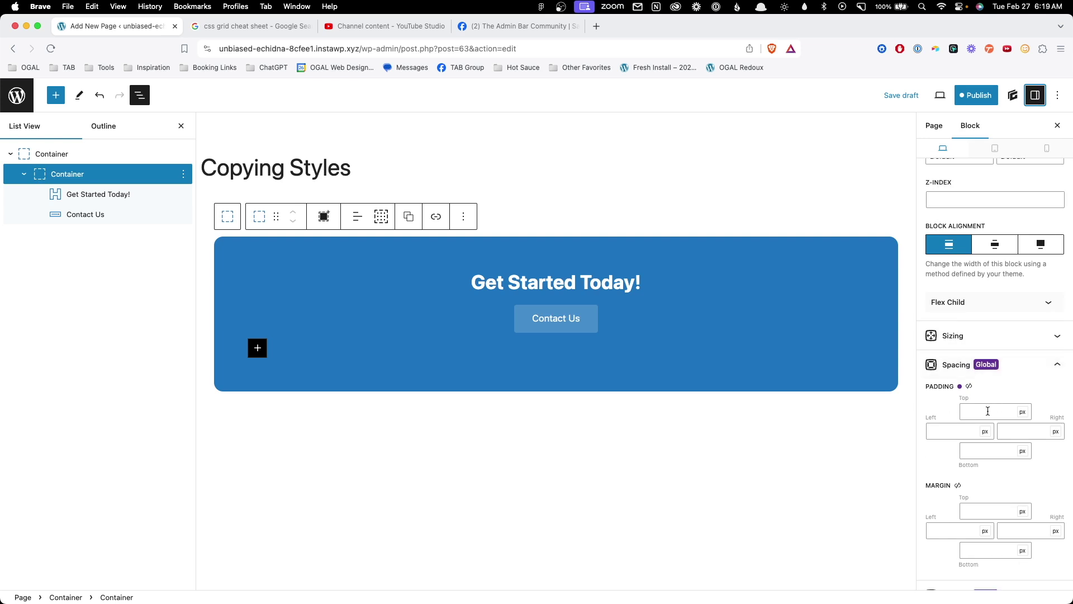
key(super+s)
click(588, 290)
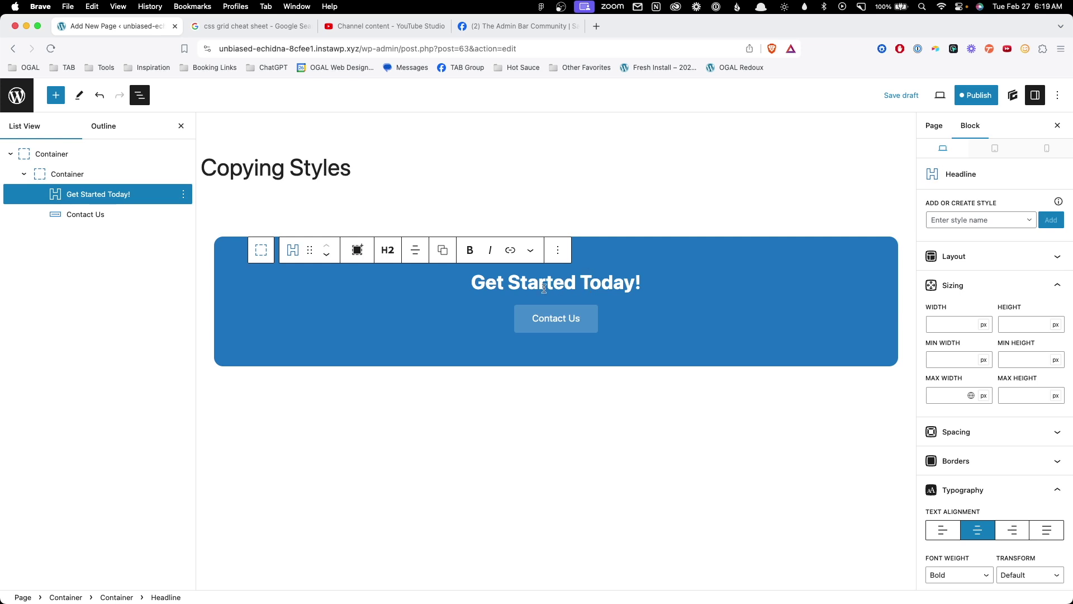
Step: Move the headline's block styles into a new cta-heading class and open it for editing
click(939, 224)
text(c)
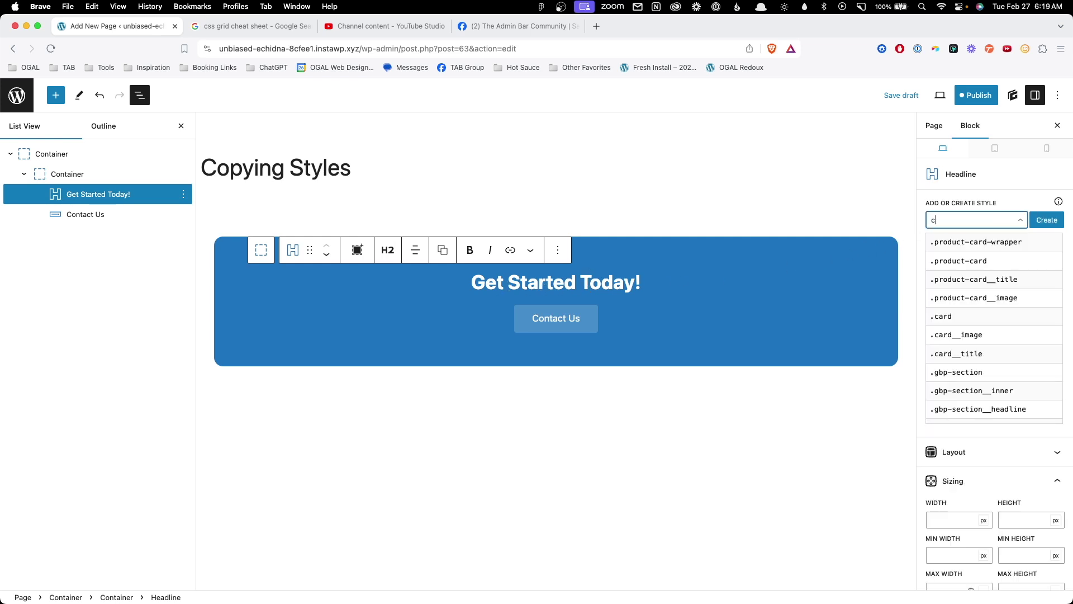
text(ta-heading)
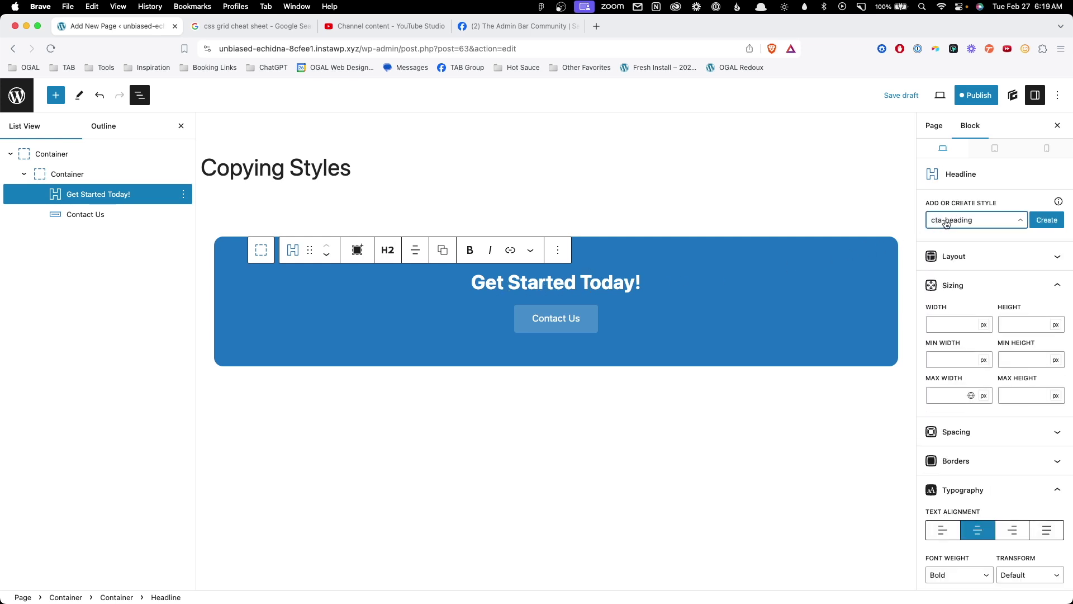
key(Return)
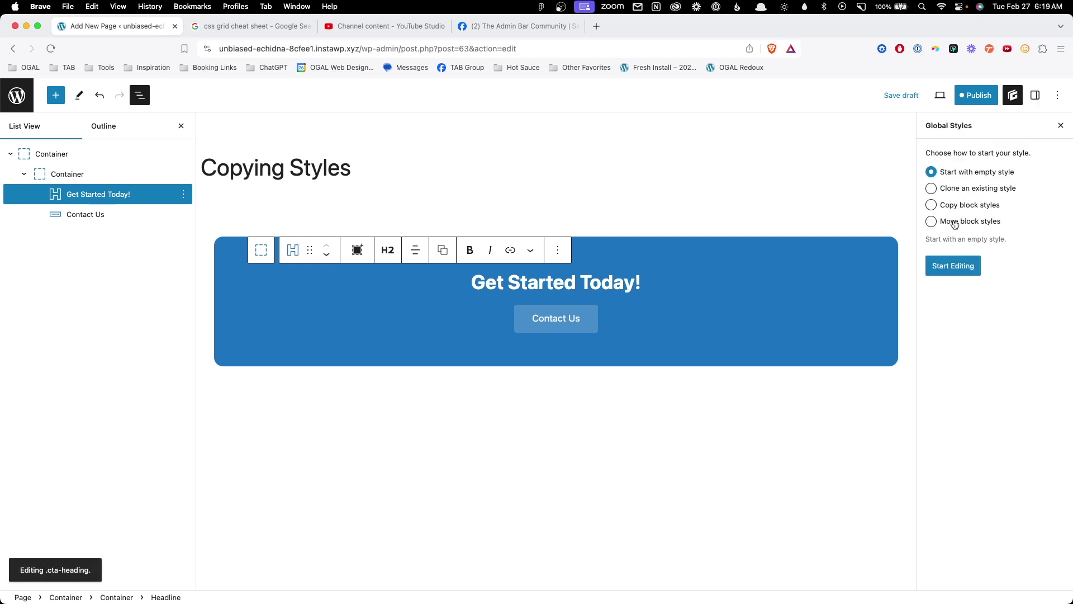
click(955, 224)
click(956, 279)
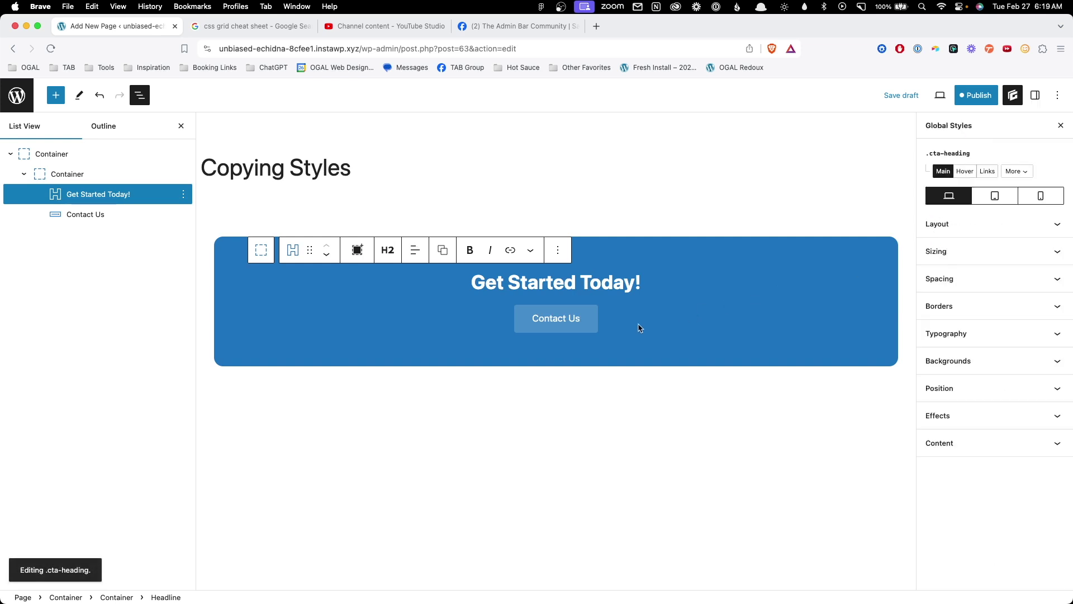
Step: Select the Contact Us button and enter cta-button as its new style name
click(555, 318)
click(947, 220)
text(cta-button)
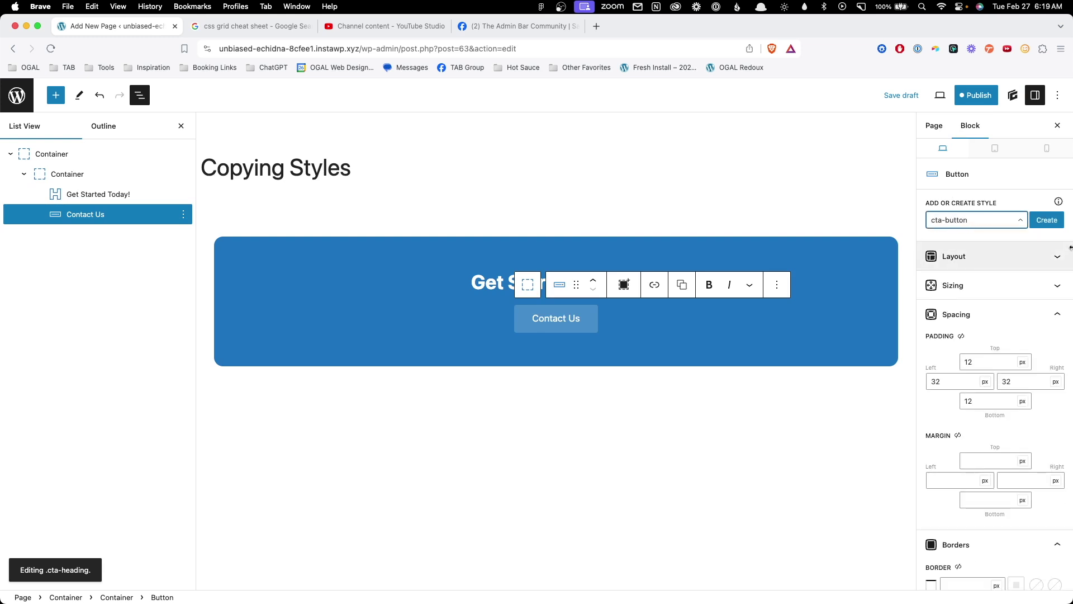
Step: Create the cta-button class, moving the button's block styles into it
click(1047, 220)
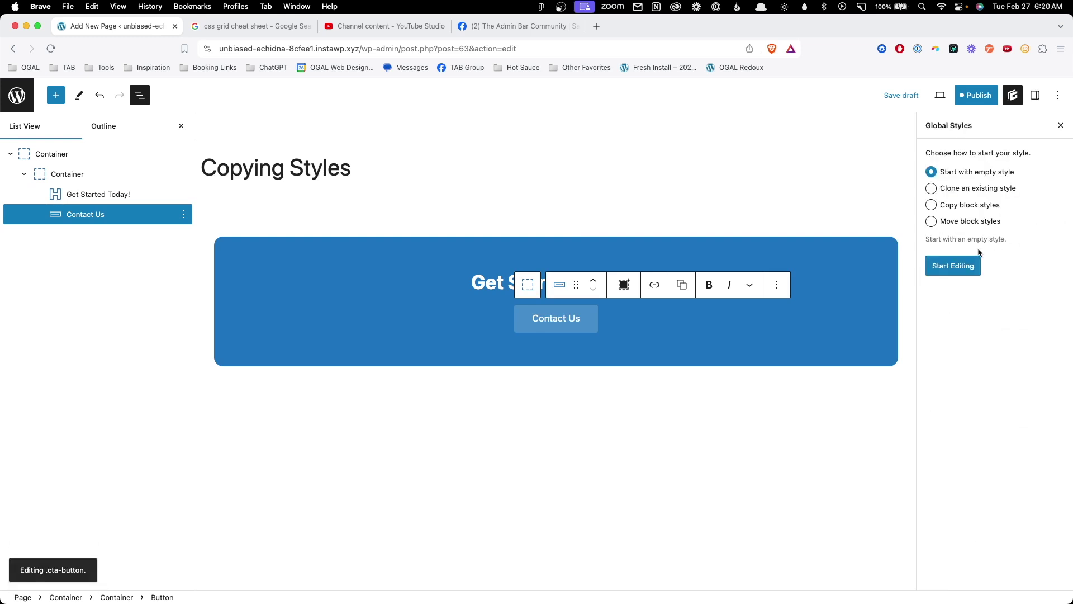
click(958, 220)
click(970, 282)
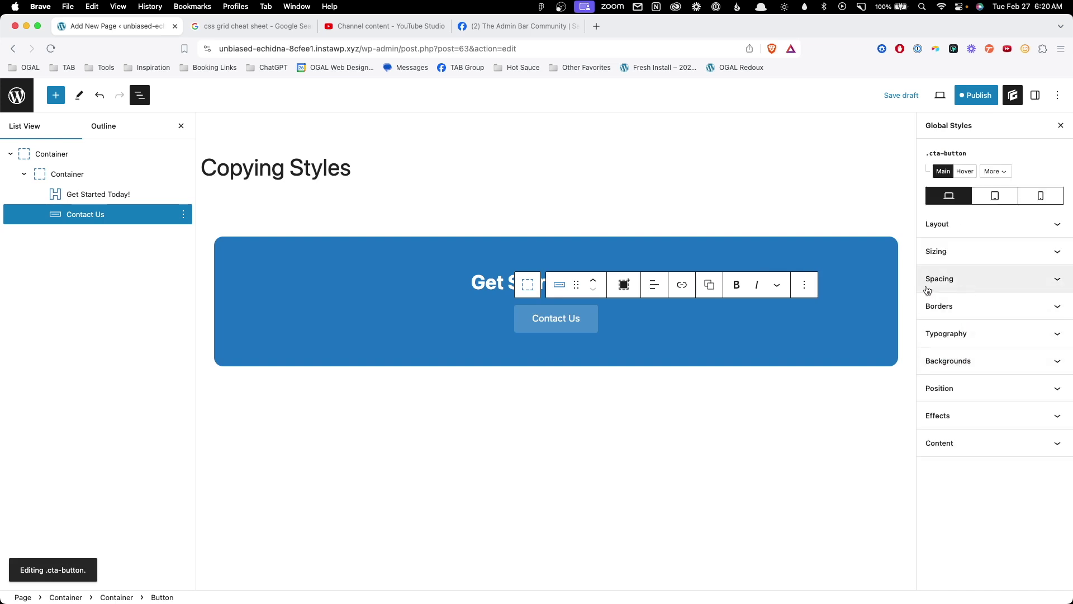
Step: Check cta-button's 12px/32px padding and open its hover background colour choices
click(963, 280)
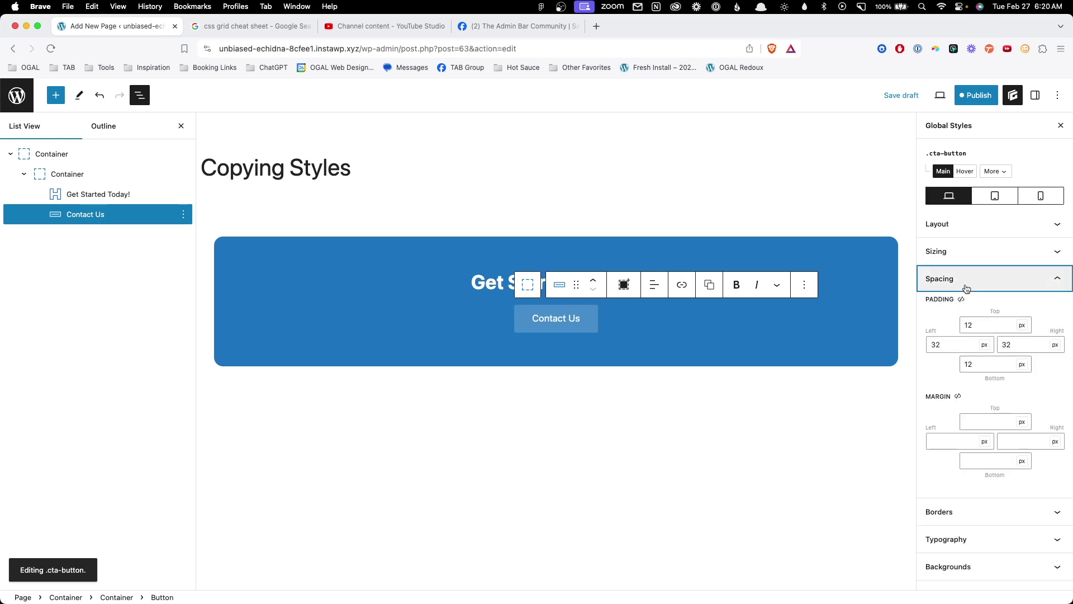
click(970, 282)
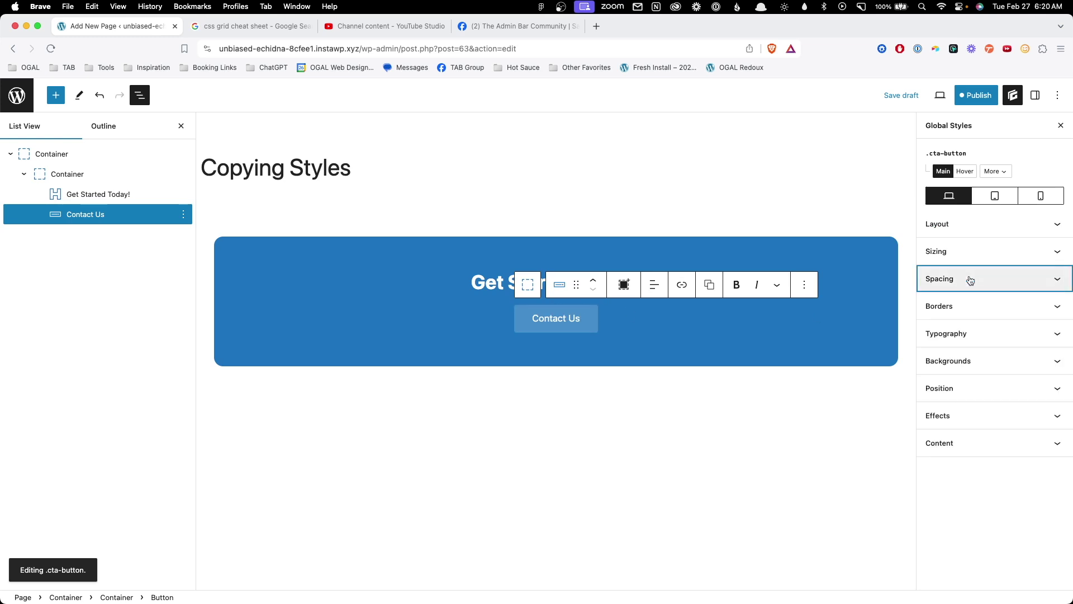
click(970, 359)
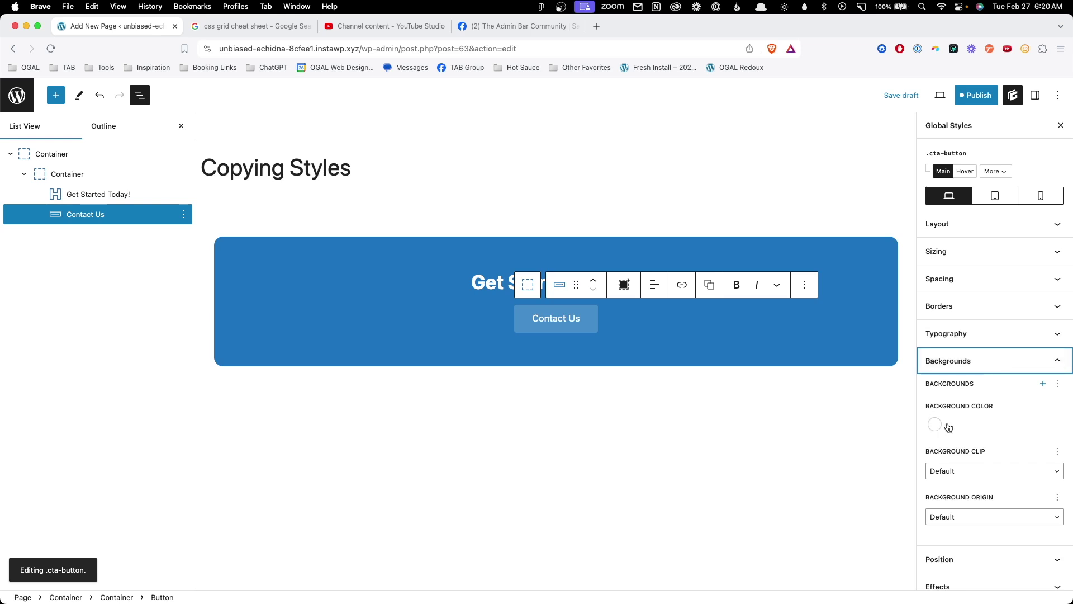
click(966, 171)
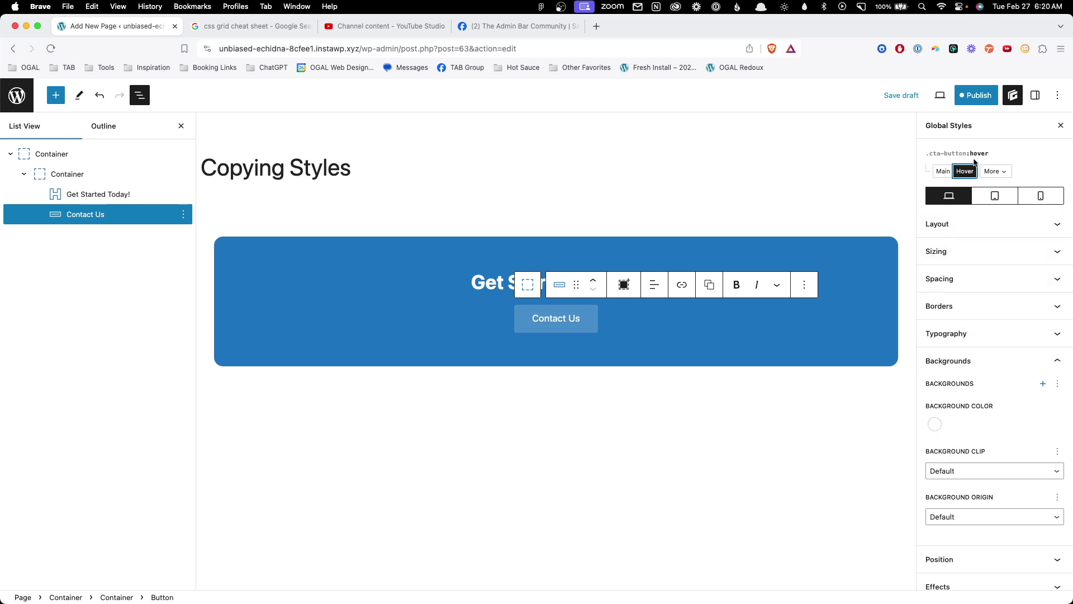
click(935, 424)
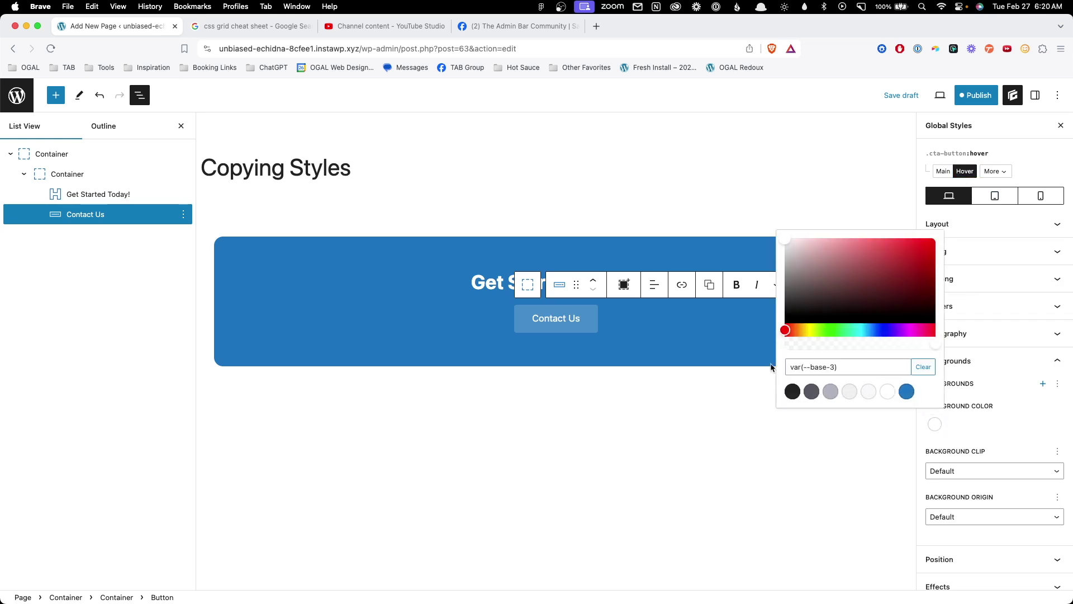